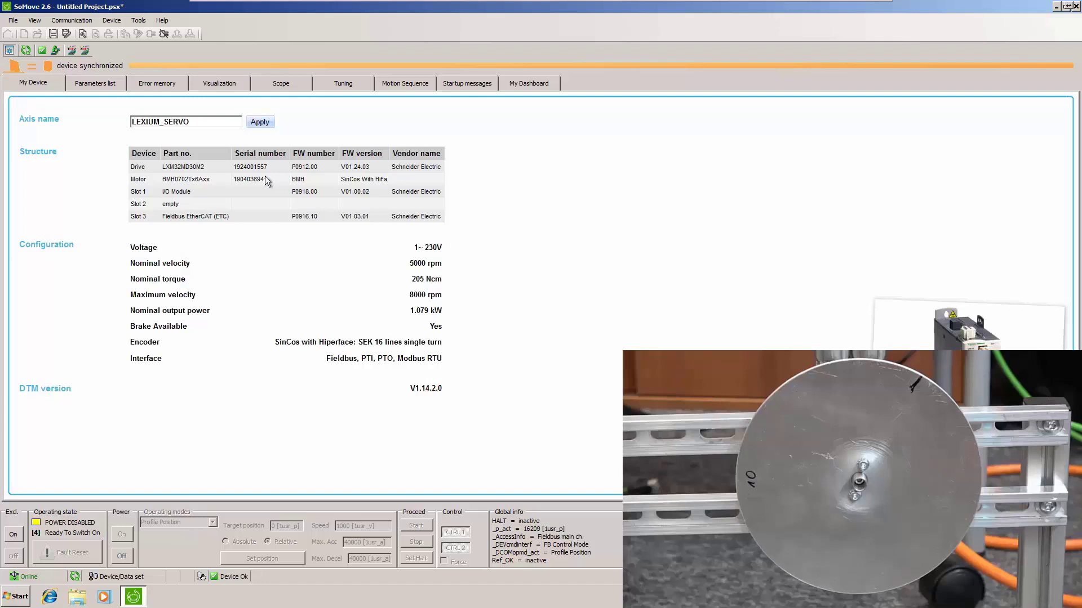
Step: Switch from the device overview to the Lexium32 drive's Parameters list
click(94, 84)
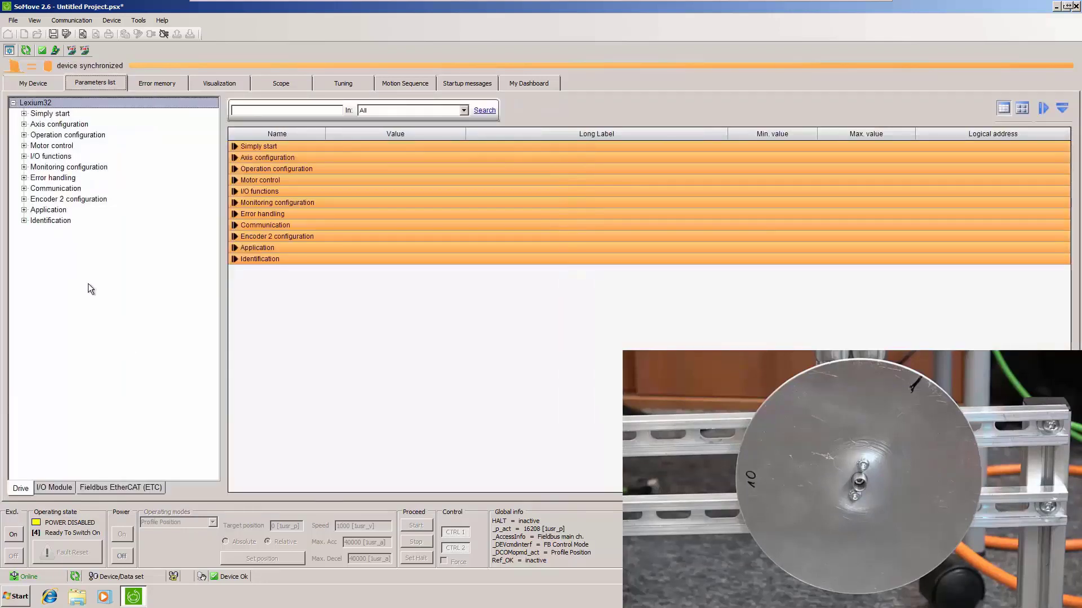
Step: Review Controller parameter sets 1 and 2 under Motor control, then go to the Scope page
click(24, 146)
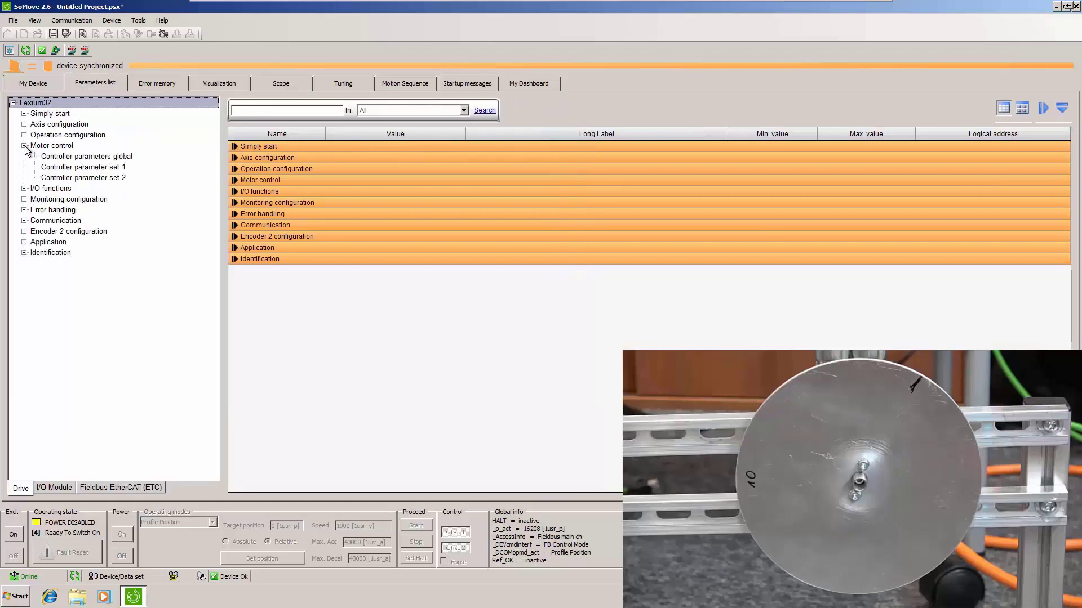
click(57, 168)
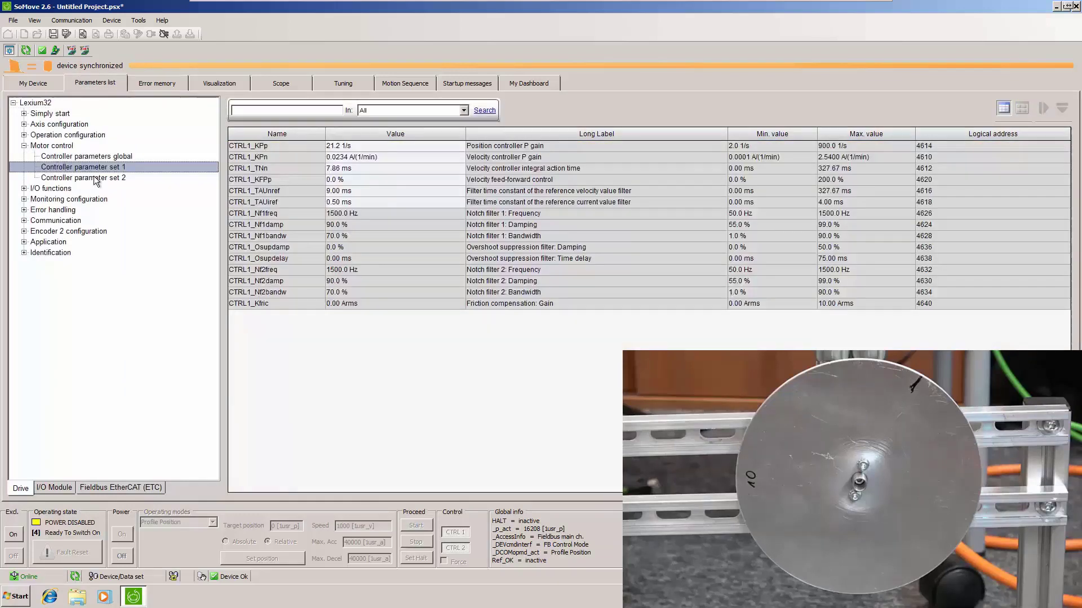
click(96, 179)
click(102, 167)
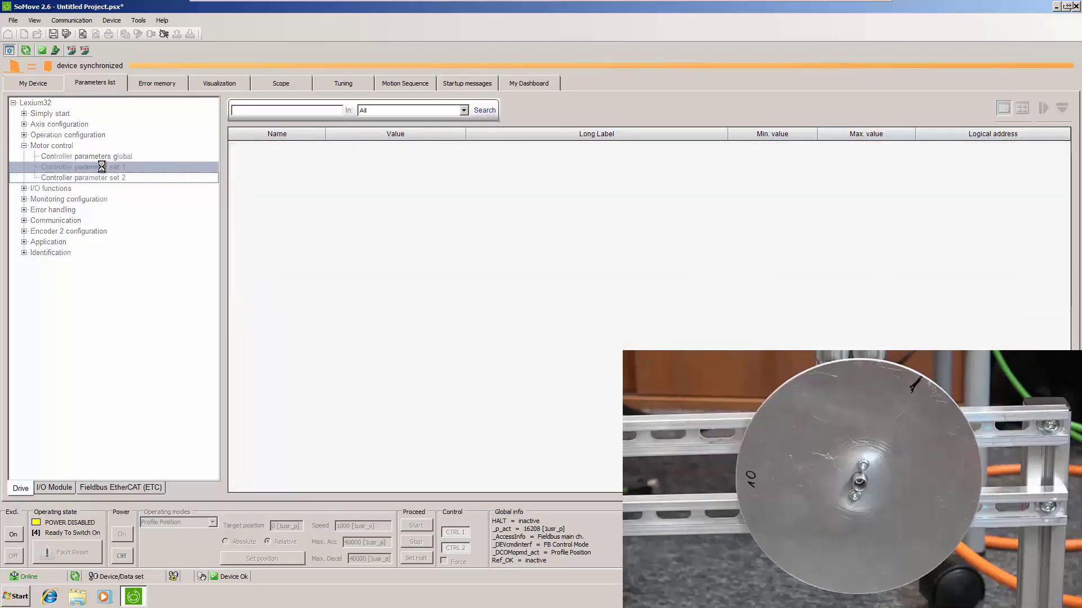
click(282, 84)
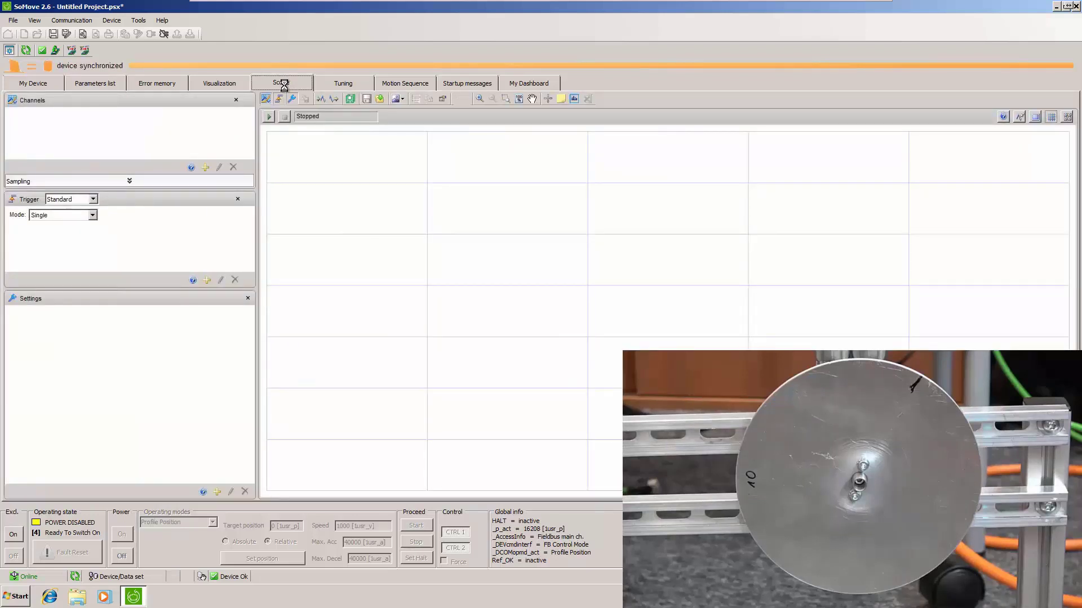
Step: Add Reference position (_p_ref) and Actual position (_p_act) as the two scope channels
click(207, 167)
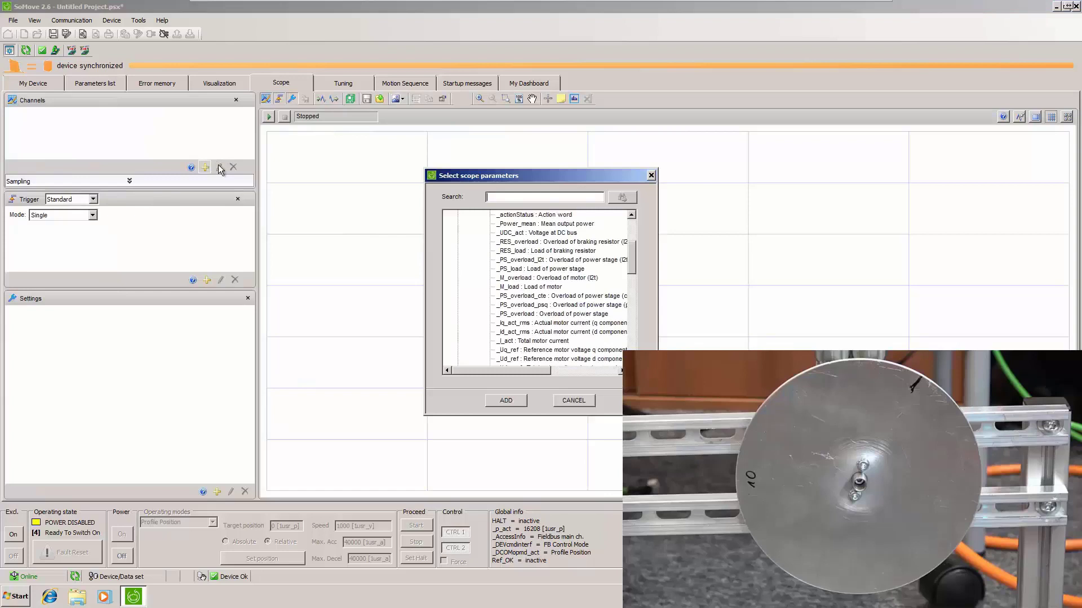
drag(633, 268, 634, 279)
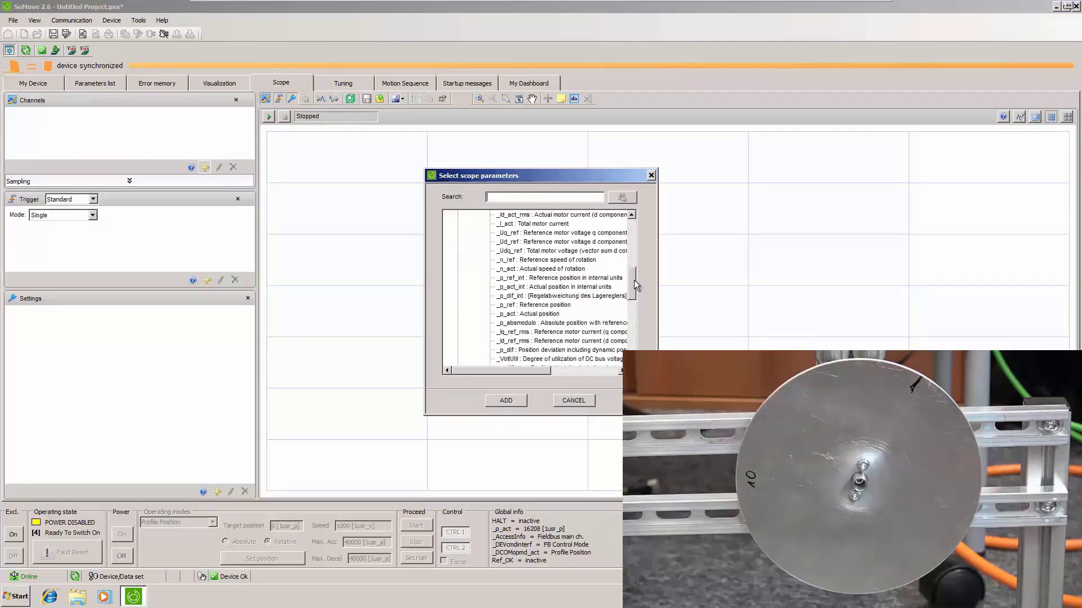
click(563, 305)
click(507, 401)
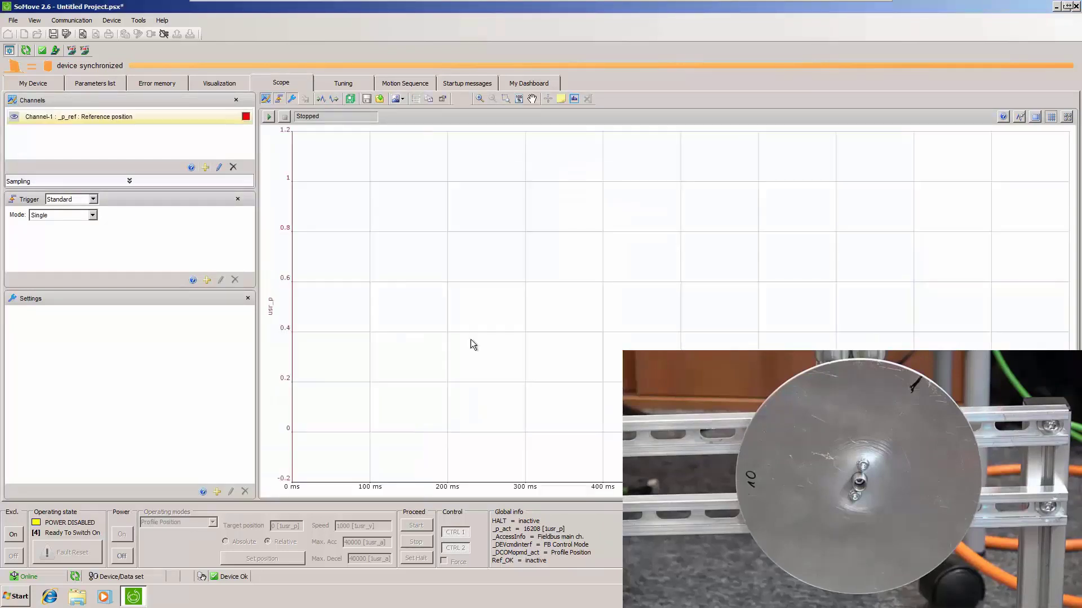
click(205, 169)
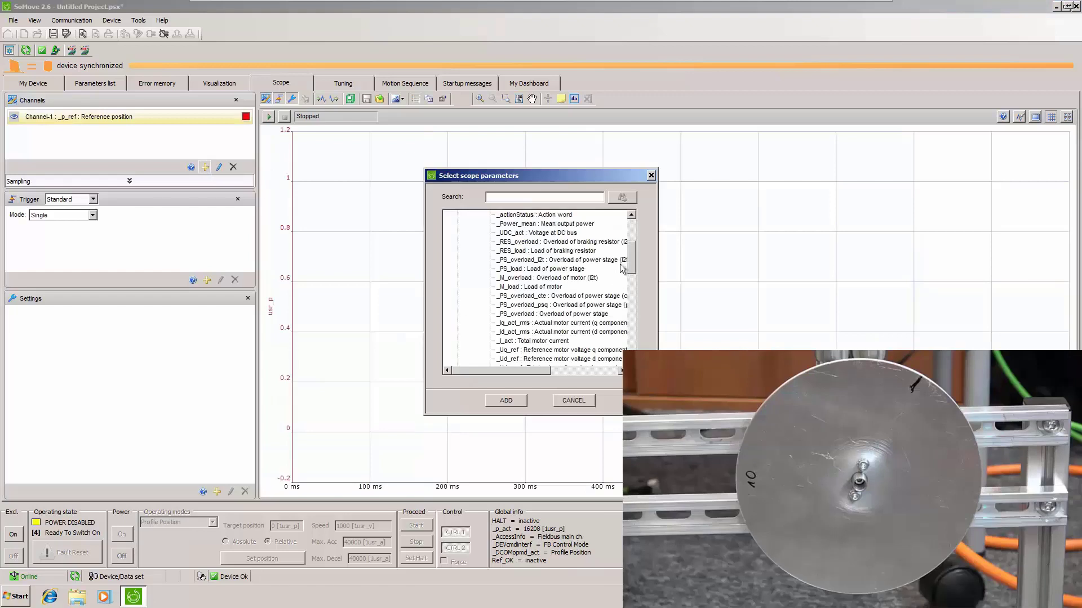
drag(630, 265, 631, 294)
click(544, 324)
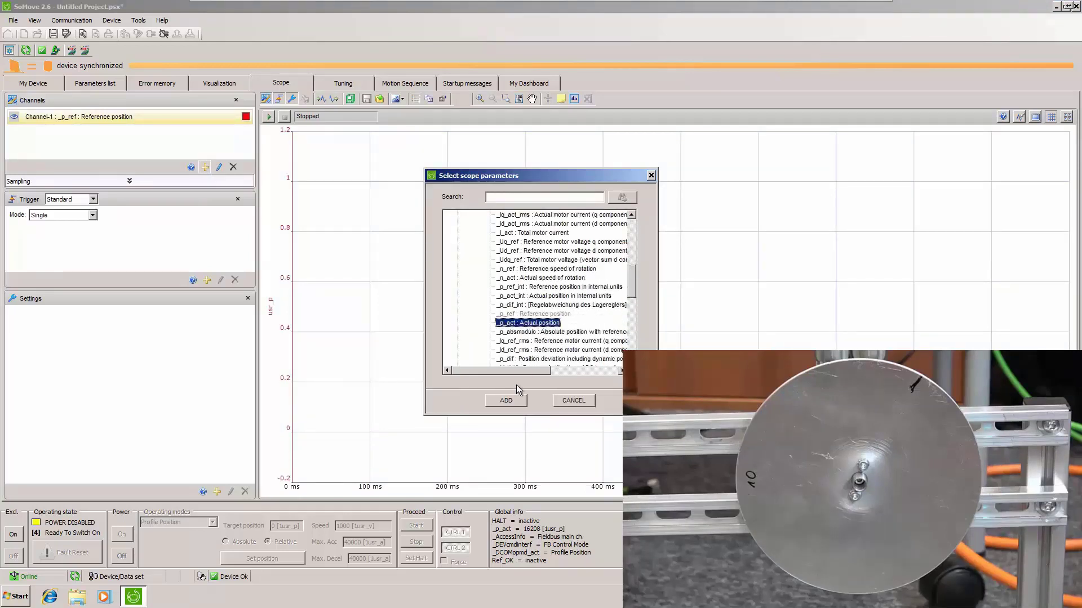
click(514, 400)
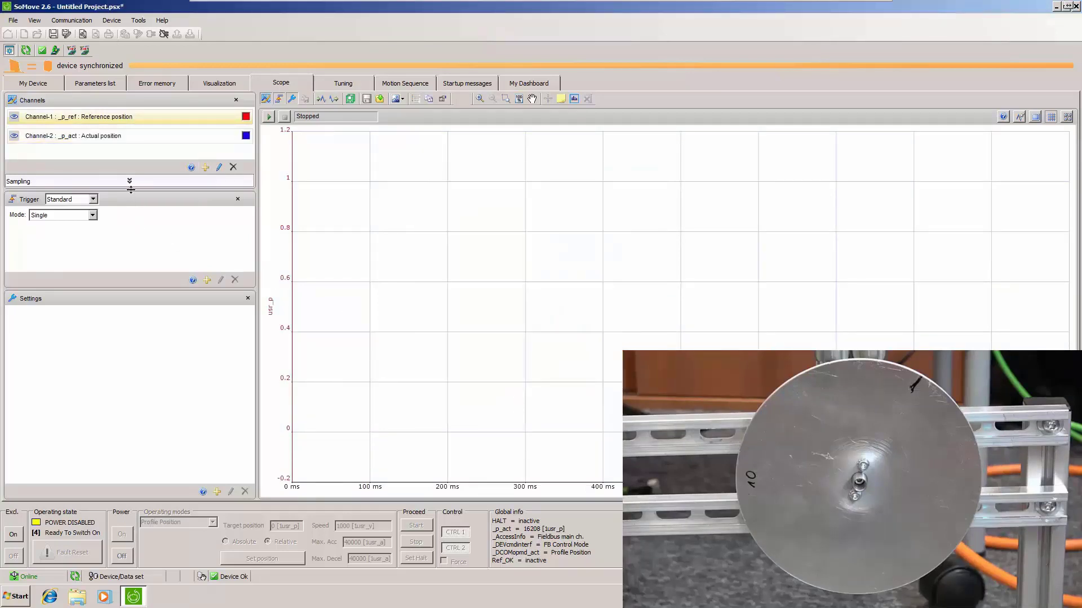
Step: Enlarge the trigger settings area and set the scope sampling rate
drag(176, 291, 204, 369)
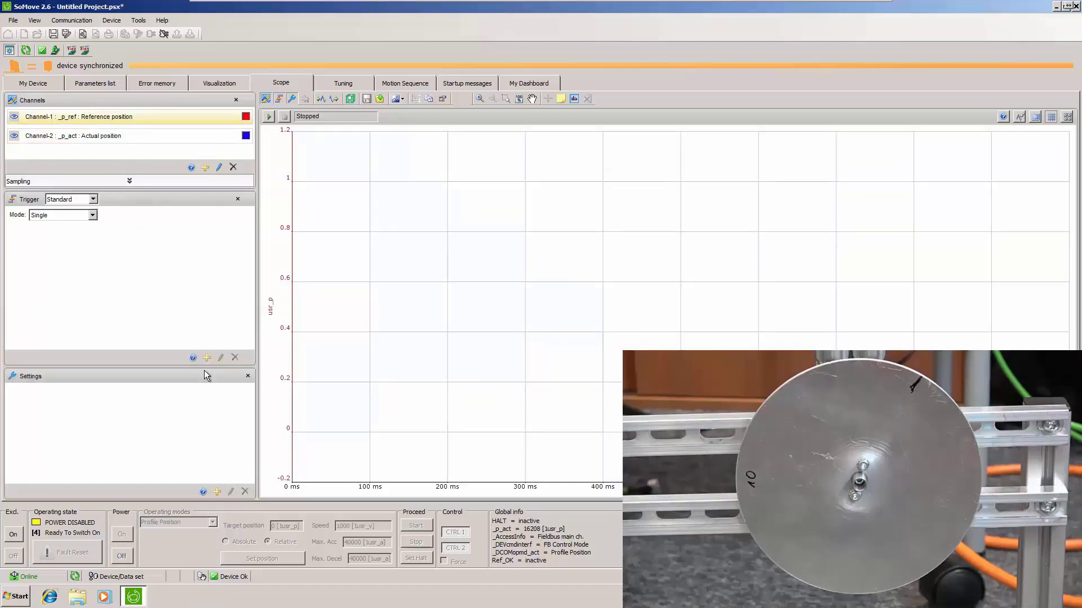
click(136, 185)
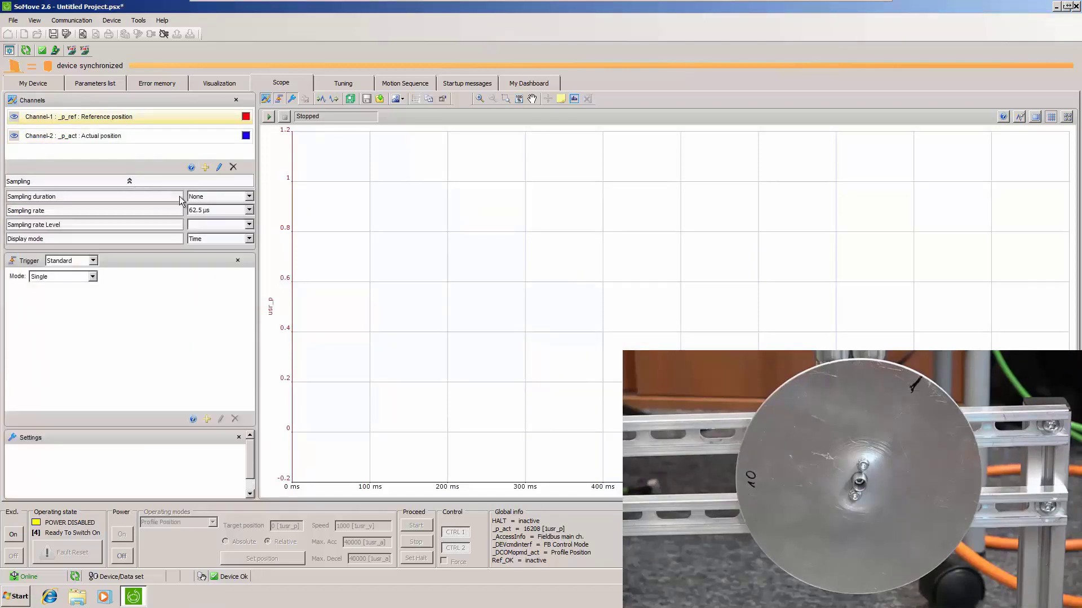
click(207, 210)
click(205, 248)
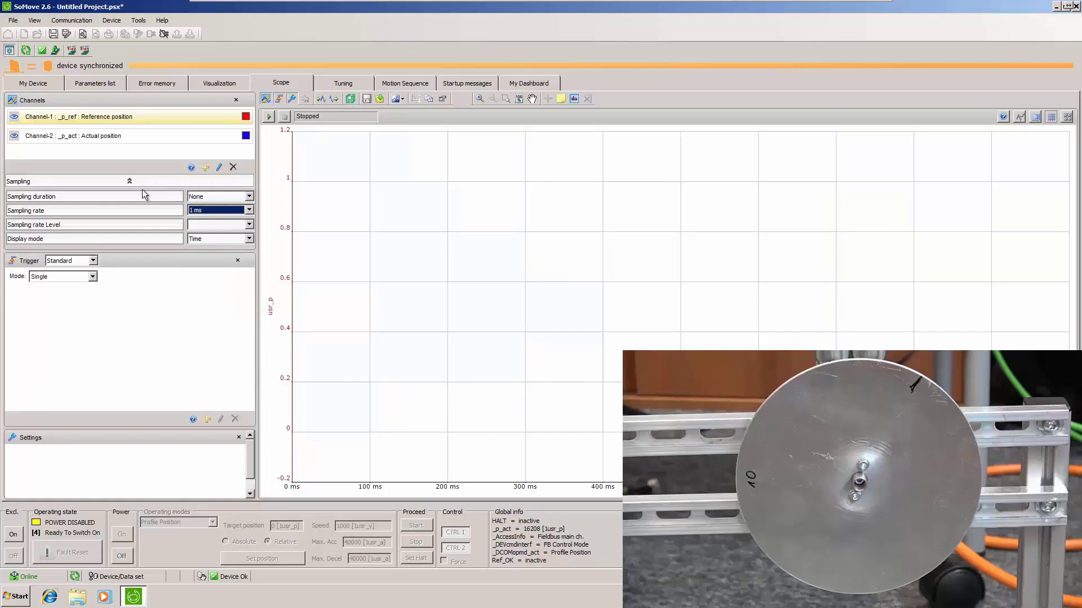
click(129, 181)
Step: Set the trigger to Expert type, Single mode, with a 5 * SamplingRate delay
click(93, 199)
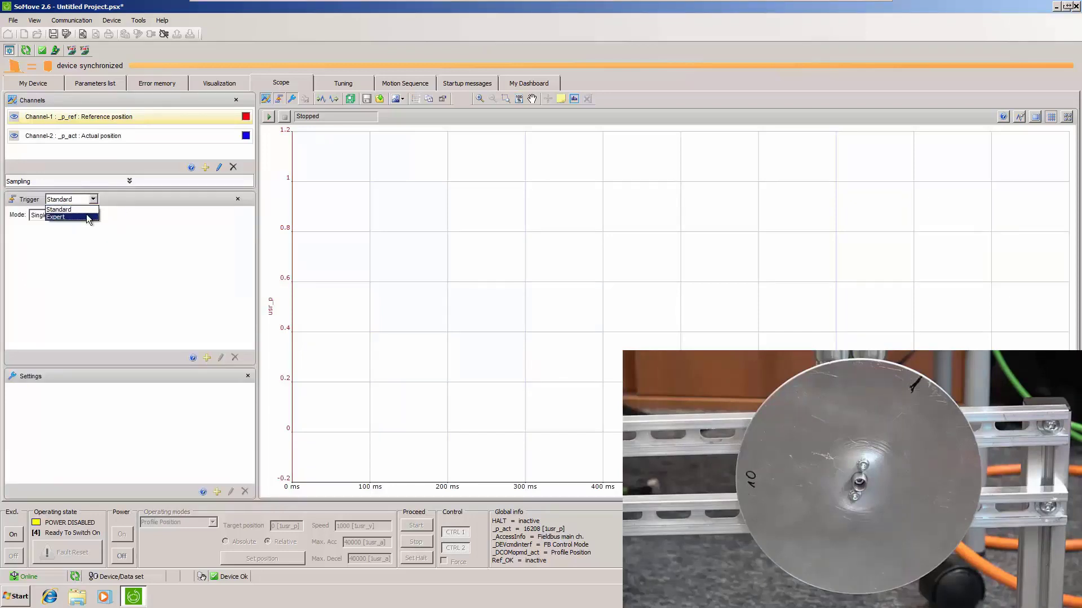
click(86, 214)
click(93, 216)
click(90, 225)
click(93, 231)
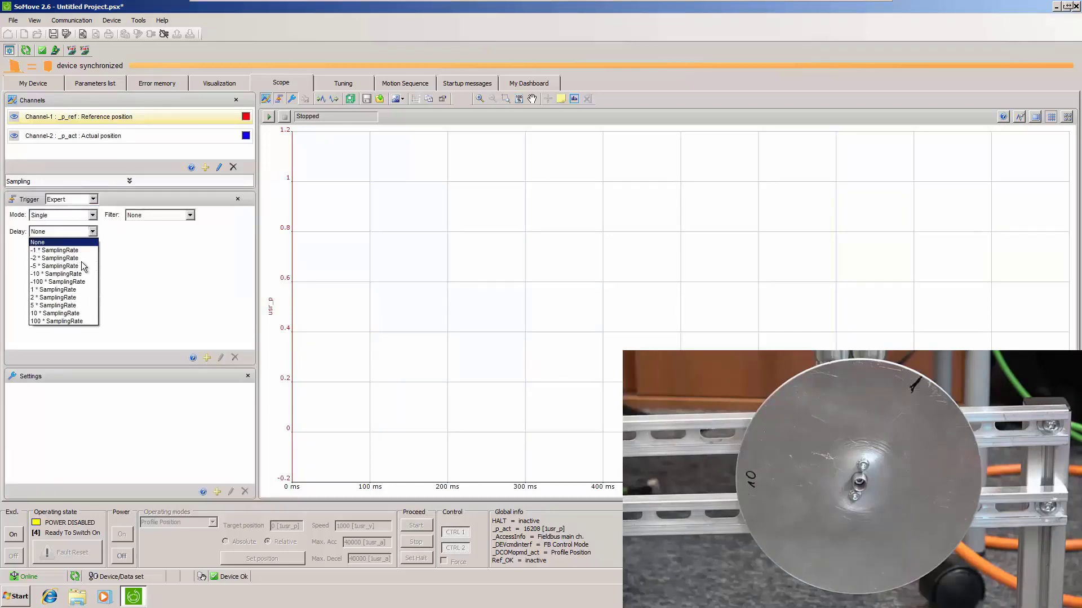
click(71, 310)
Step: Trigger on rising Reference speed of rotation (_n_ref) at level 5 1/min
click(205, 356)
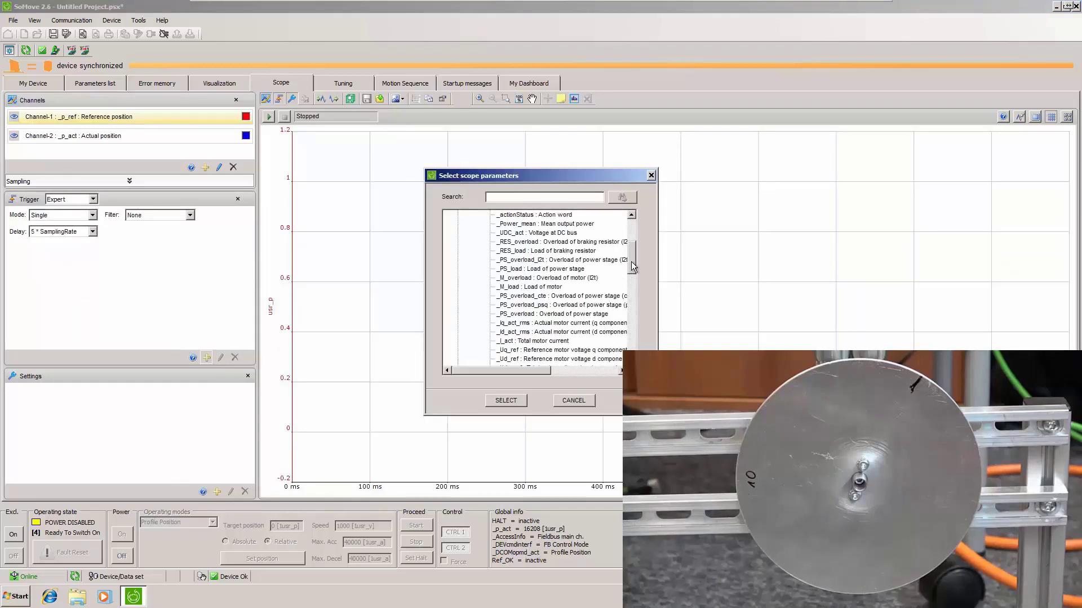
drag(631, 261, 631, 279)
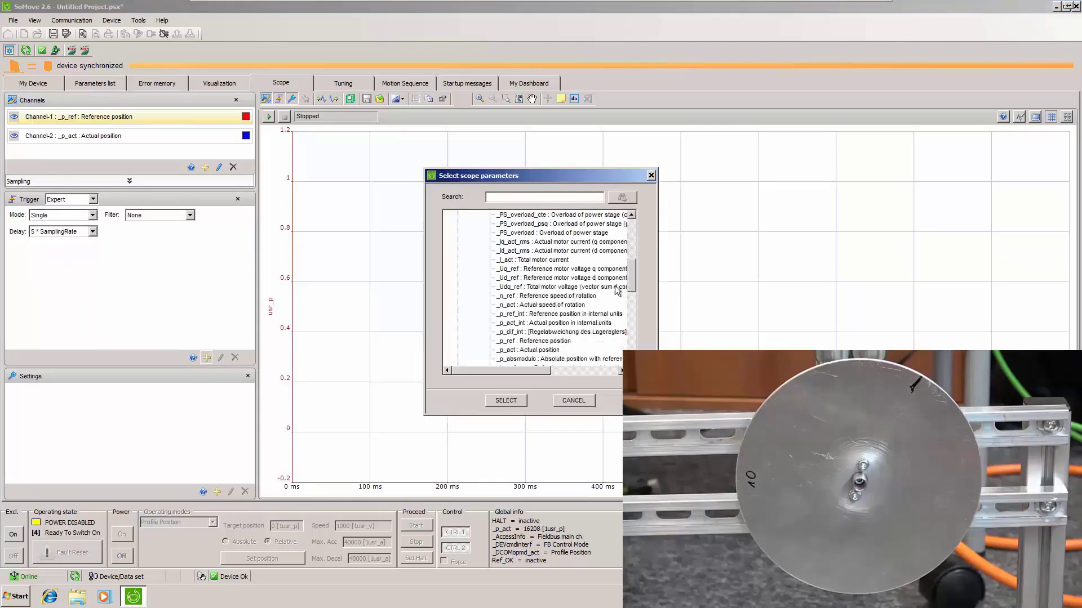
click(546, 296)
click(507, 401)
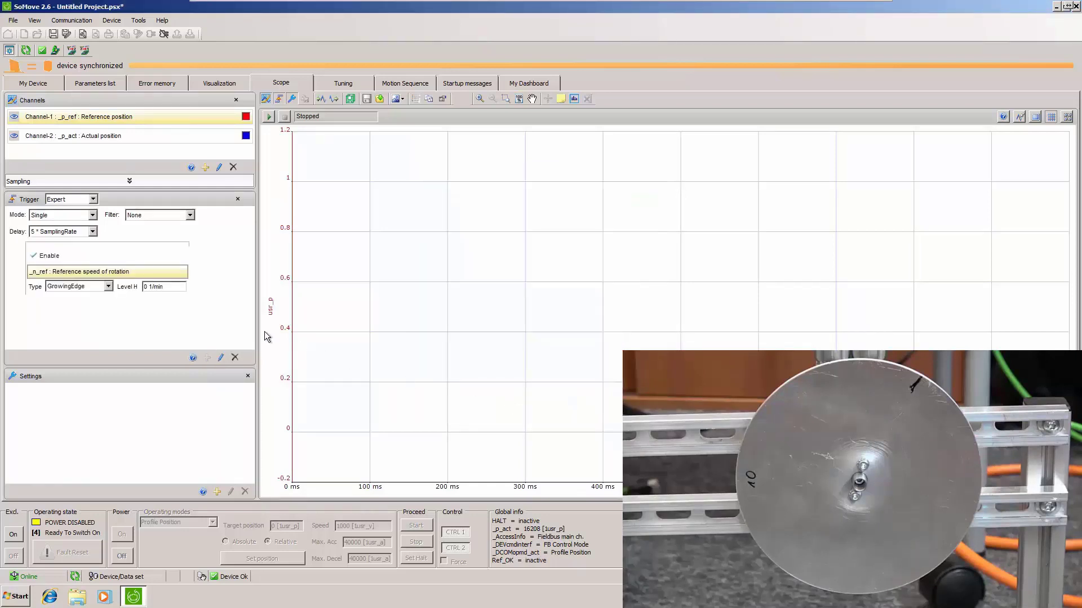
text(5)
Step: Take exclusive control of the drive, accept the safety warning, and power it on
click(13, 535)
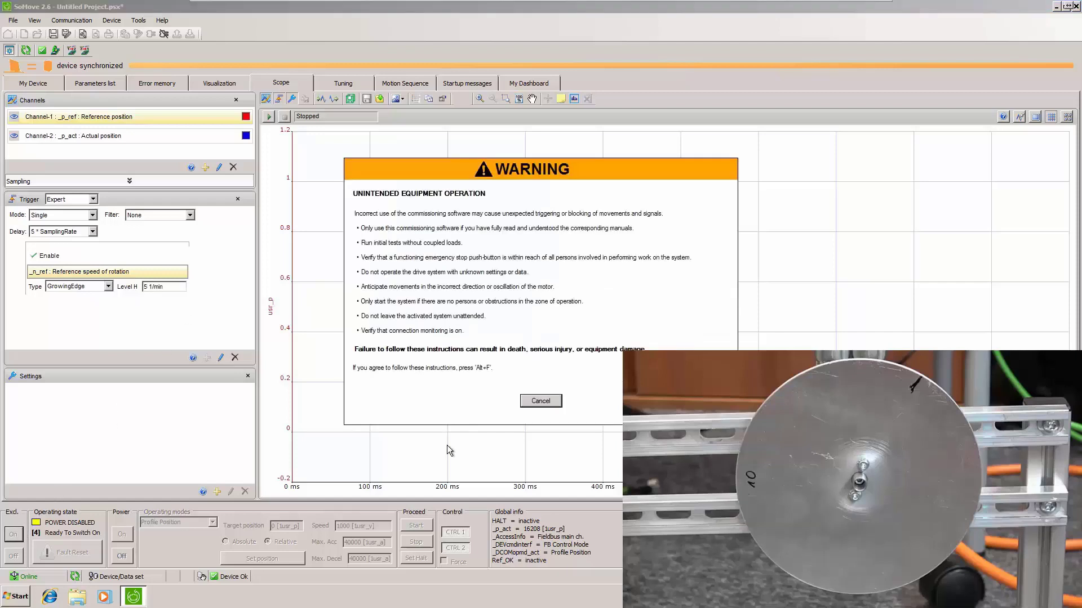
key(alt+f)
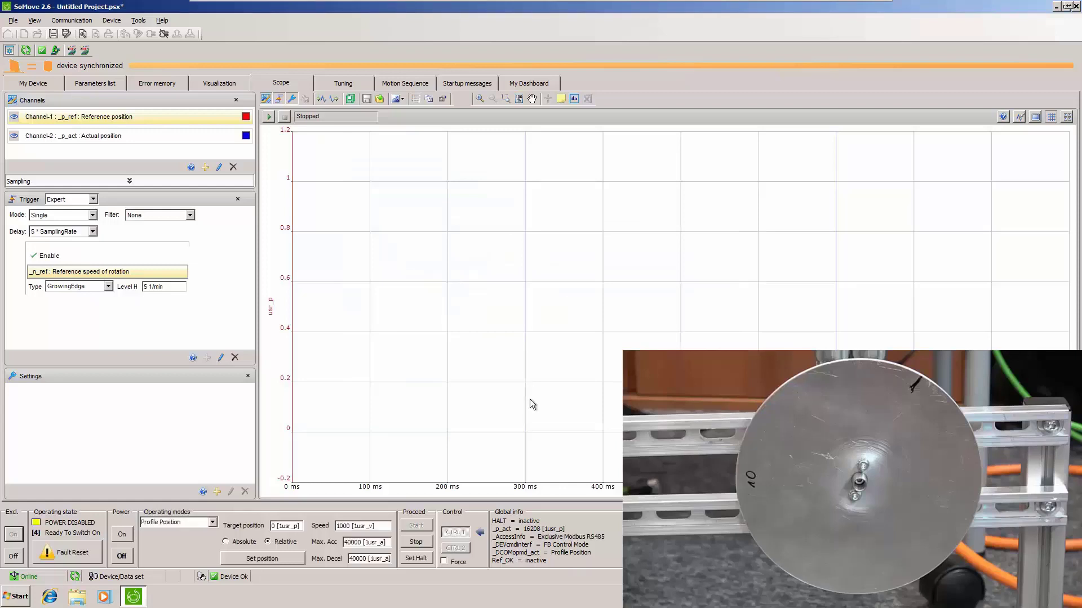
click(124, 535)
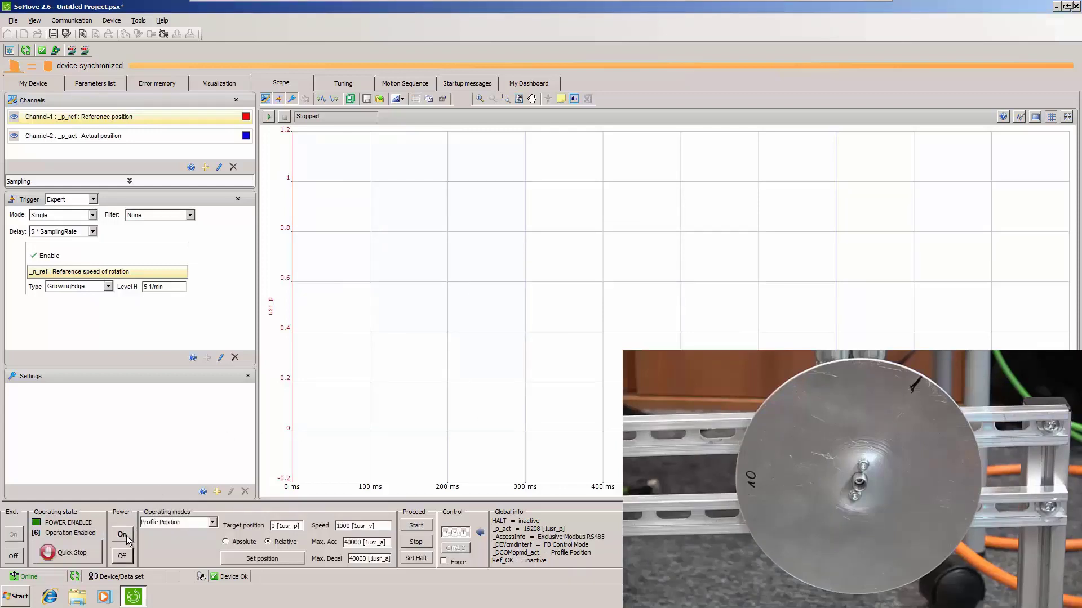
Step: Make the move relative with a target position of 16384 at speed 1000
click(267, 540)
click(369, 526)
click(382, 541)
click(289, 526)
text(16384)
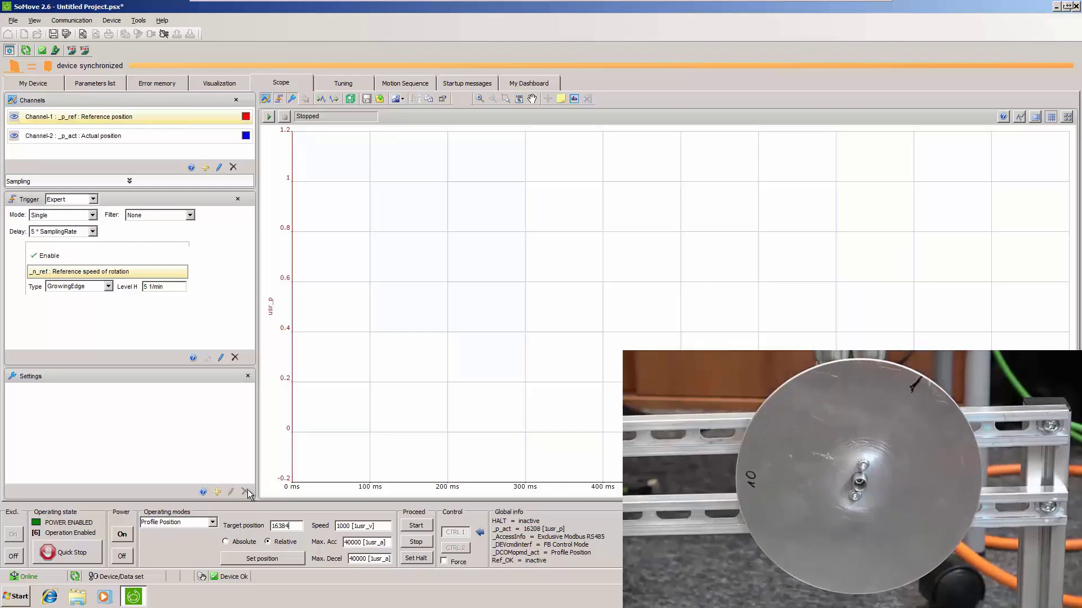
Step: Arm the scope and start the relative move to capture its position trace
click(268, 117)
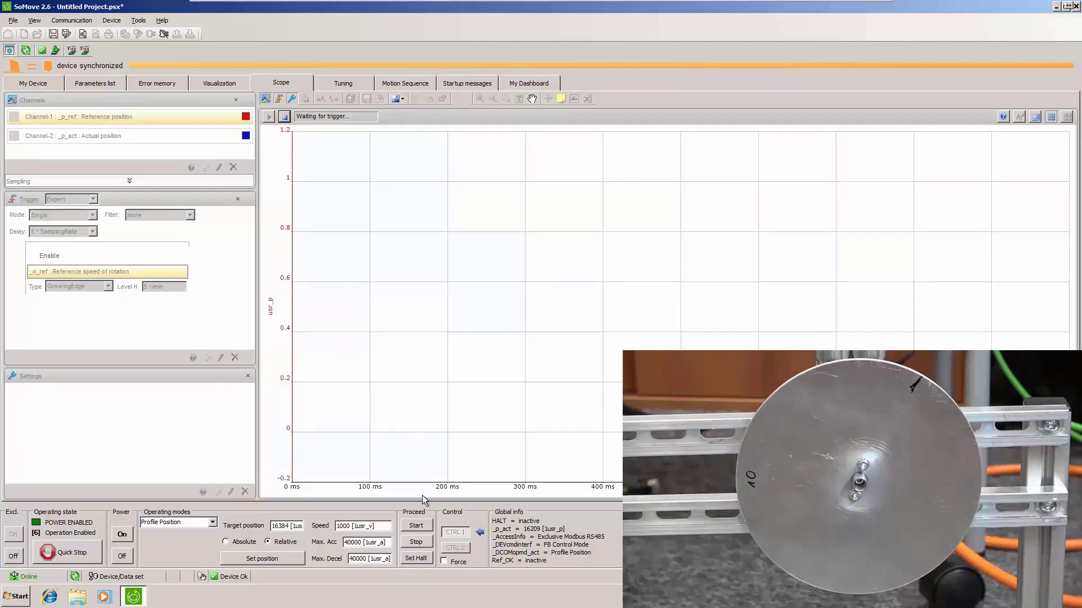
click(420, 526)
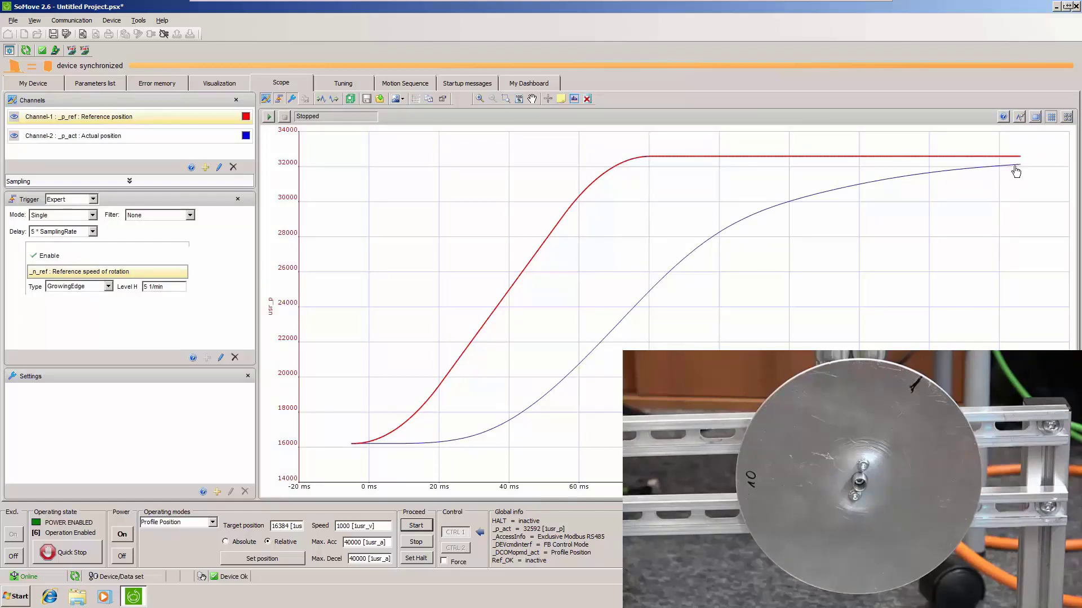
Step: Read the actual-position value at the end of the captured blue curve
mouse_move(1016, 170)
Step: Run Easy auto-tuning until its status shows Completed, then return to the Scope page
click(347, 86)
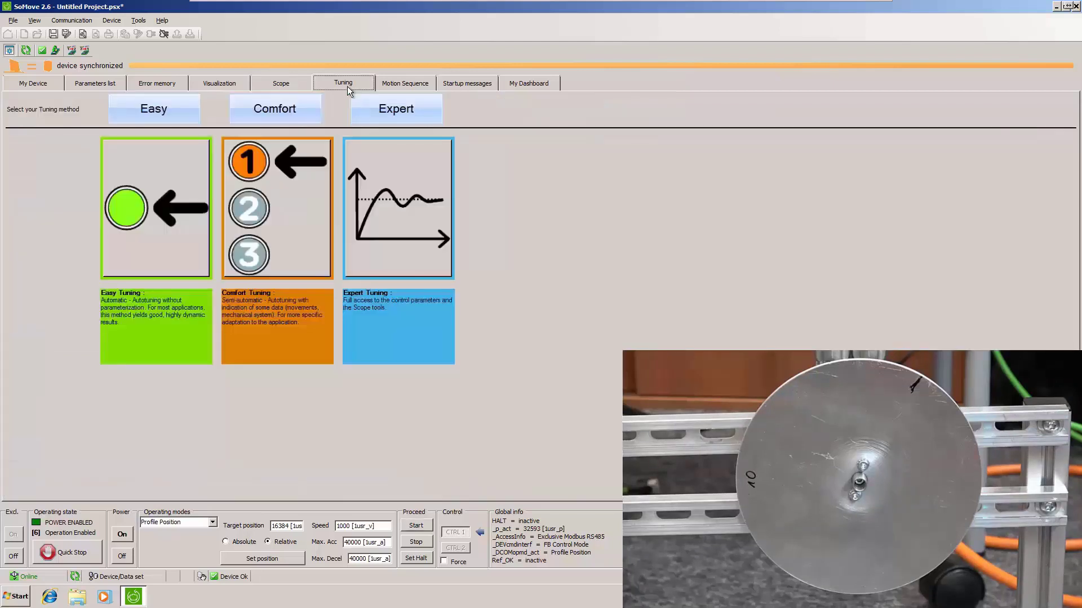
click(167, 104)
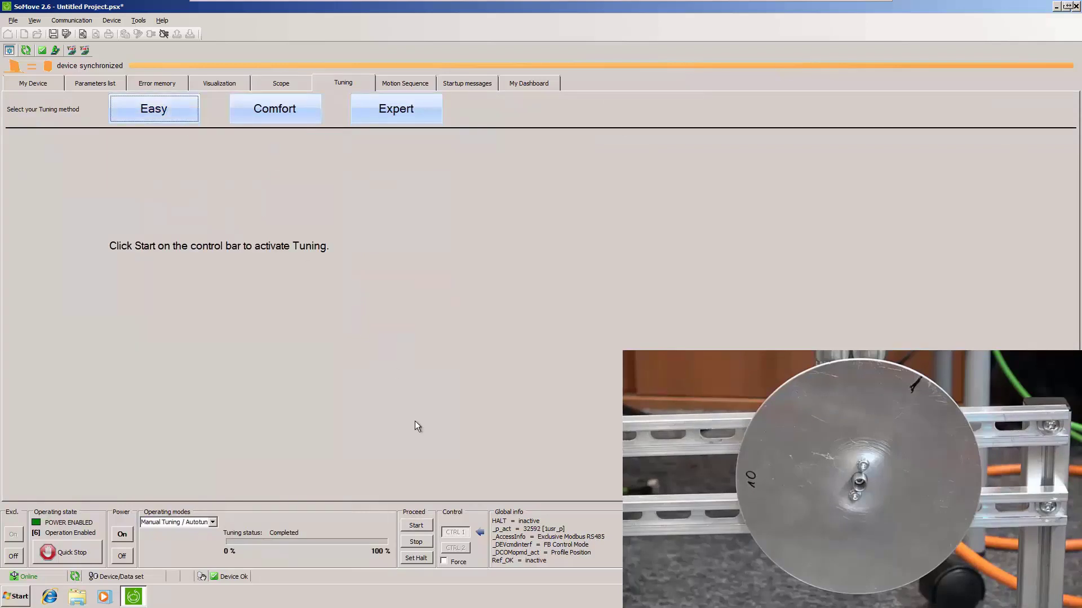
click(415, 525)
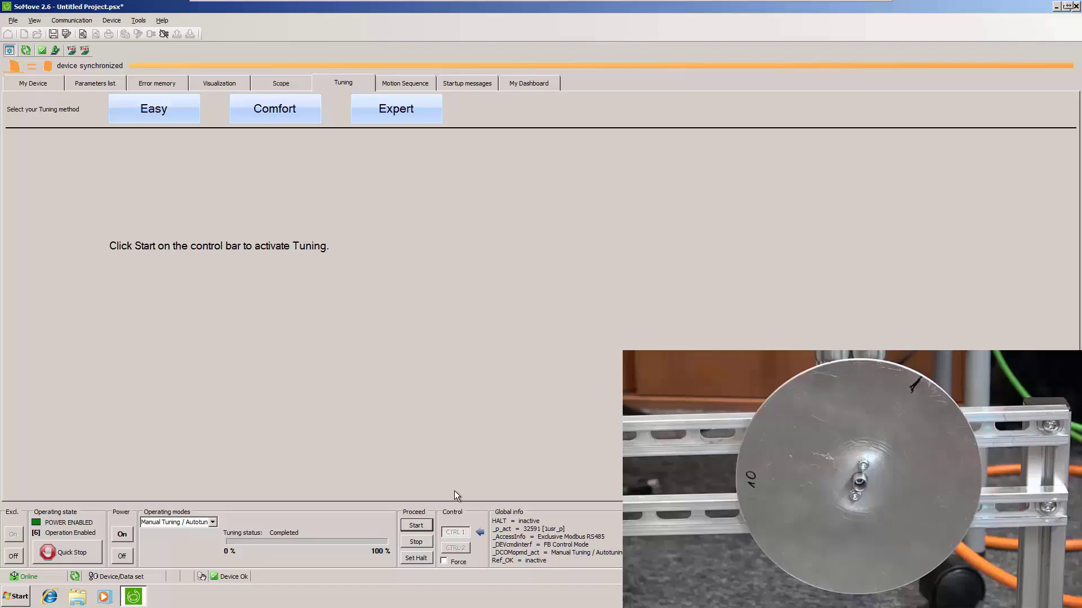
click(280, 83)
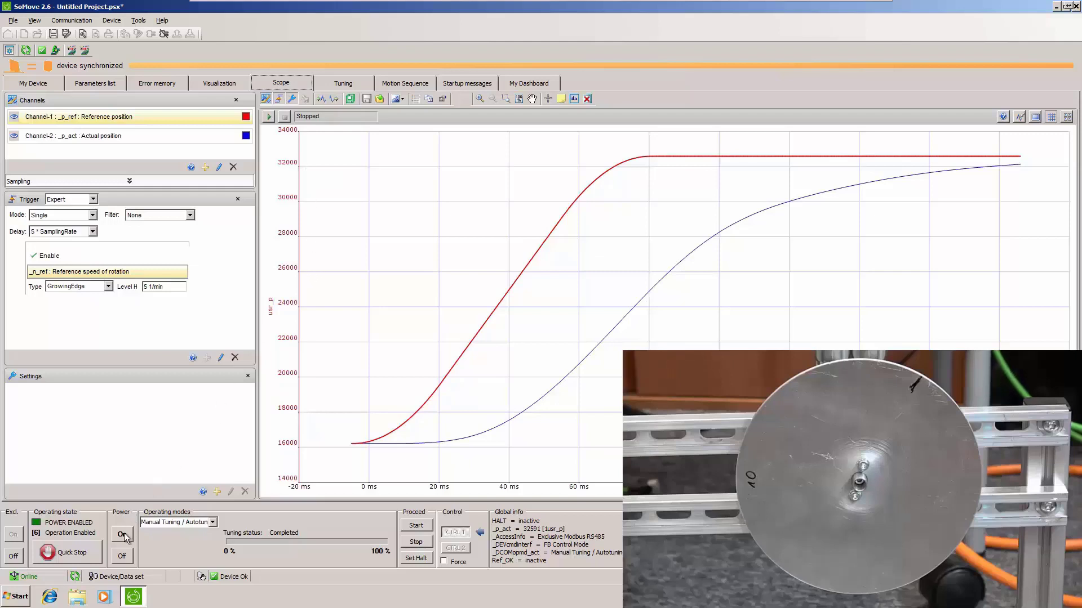
Step: Switch to Profile Position with target position 16384 and re-arm the scope
click(213, 523)
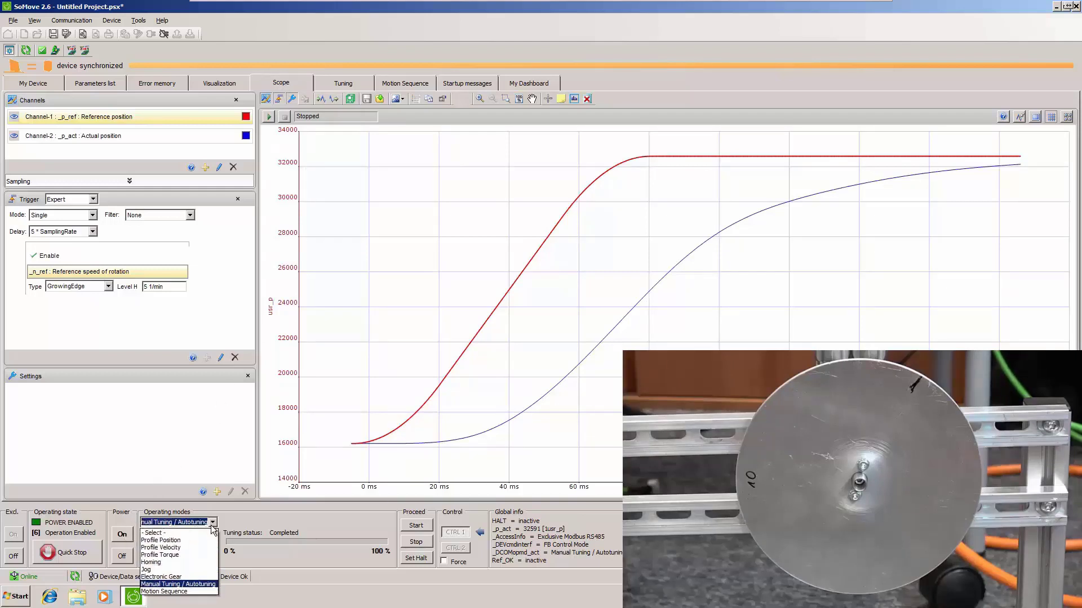
click(212, 541)
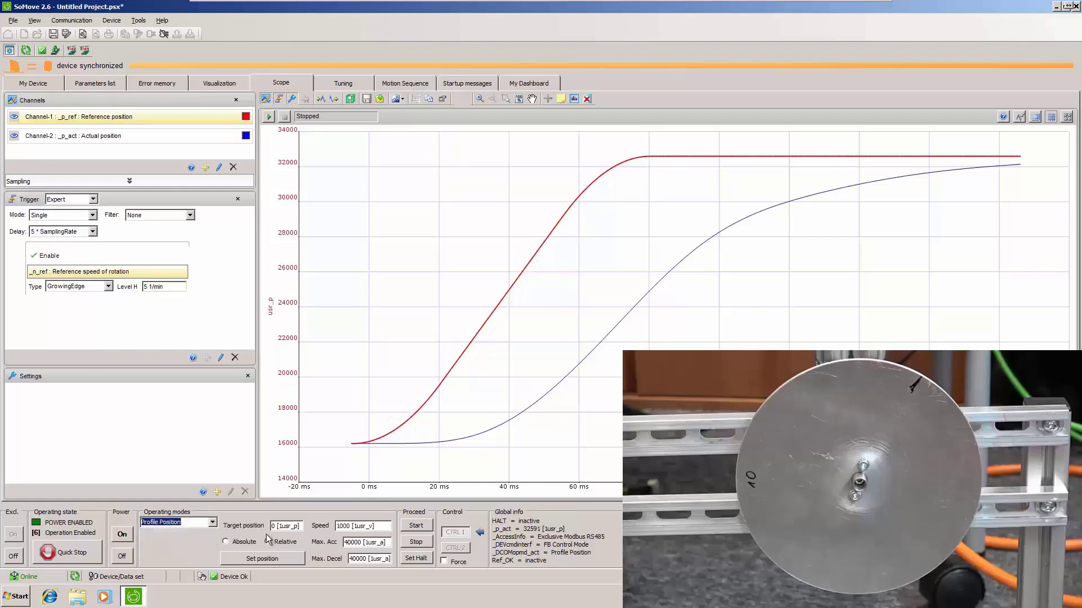
click(285, 526)
text(16384)
click(359, 526)
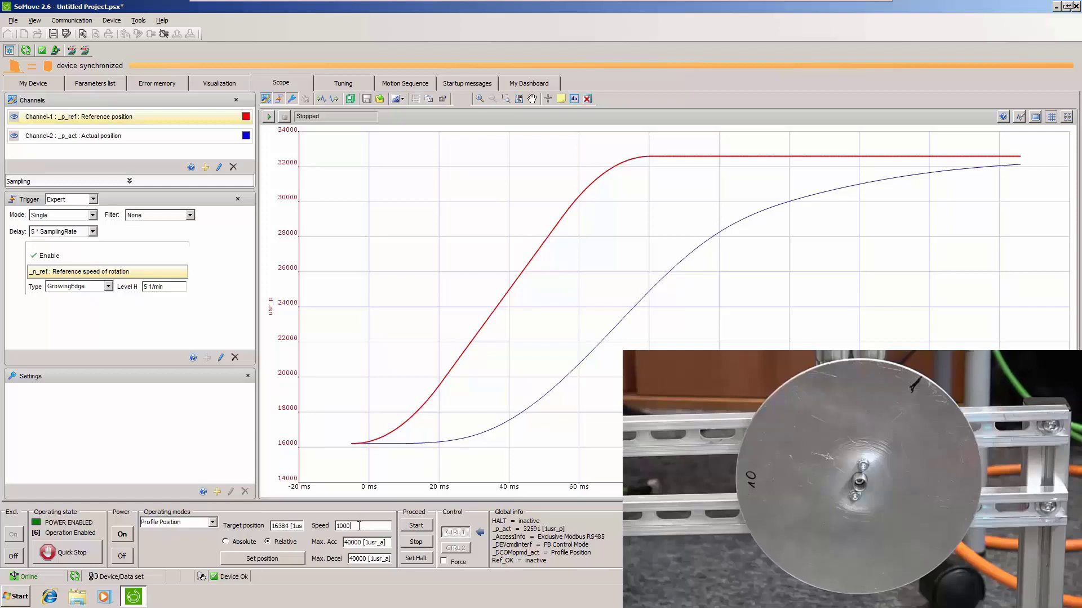
click(270, 116)
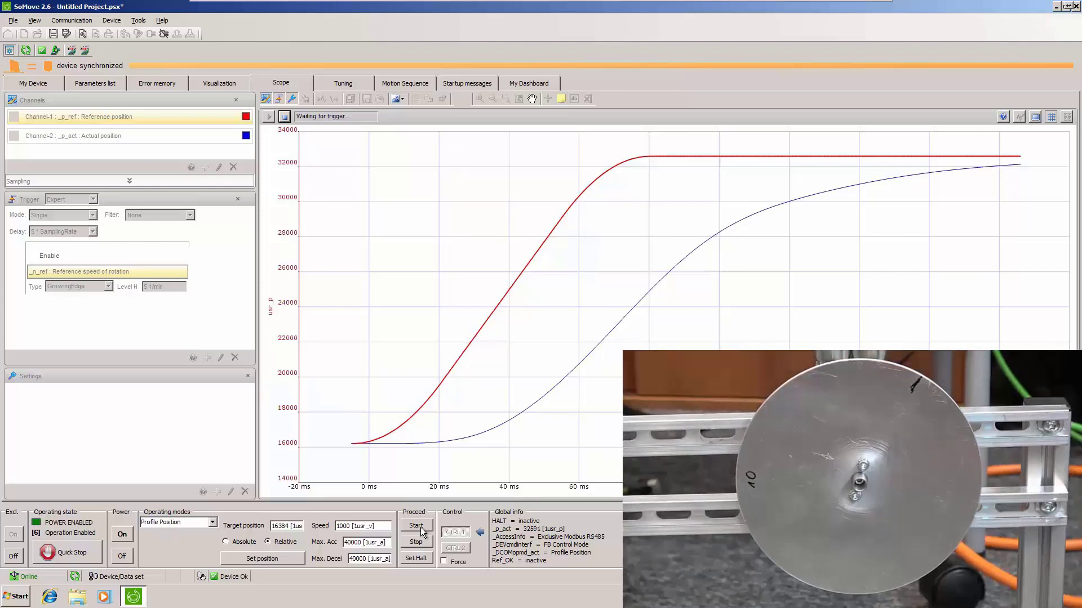
Step: Enable Force in the Control box and select controller set CTRL 2
click(461, 562)
click(463, 550)
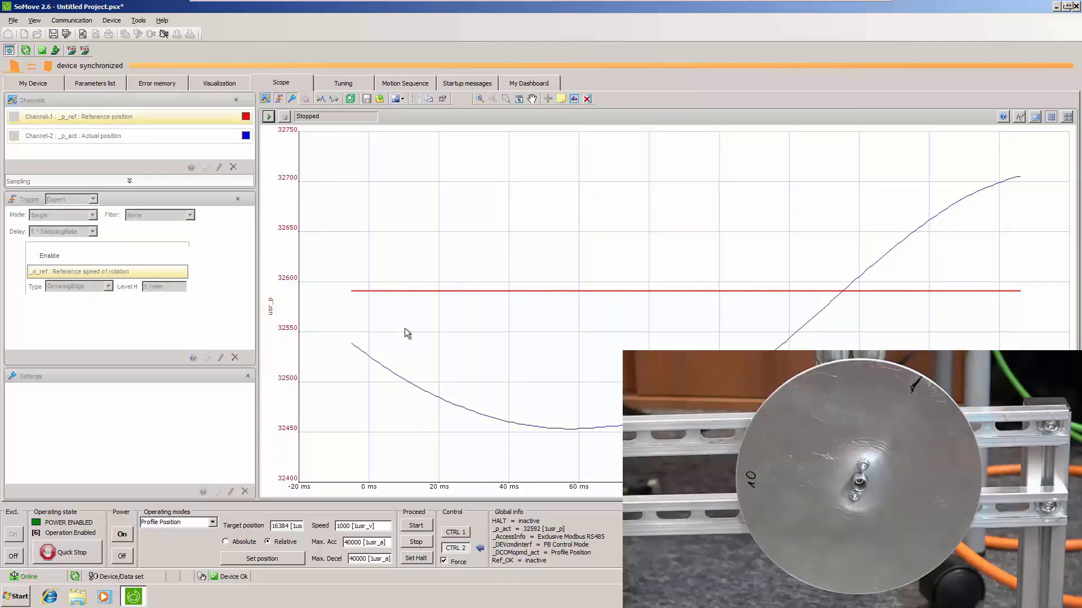
Step: Untick Force, run the 16384 move to capture the tuned trace, then open the Parameters list
click(458, 564)
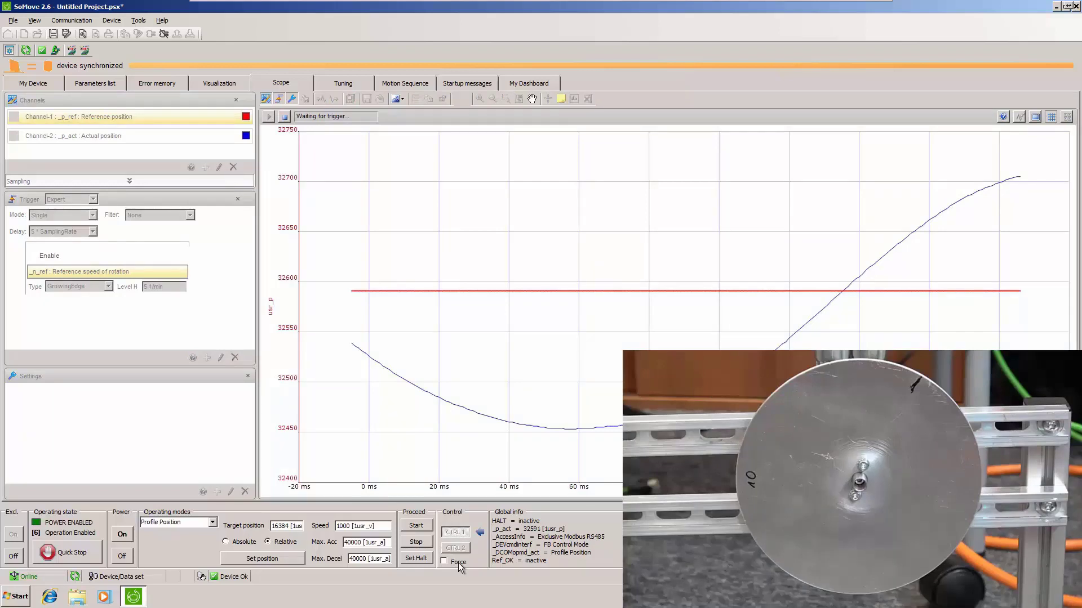
click(421, 527)
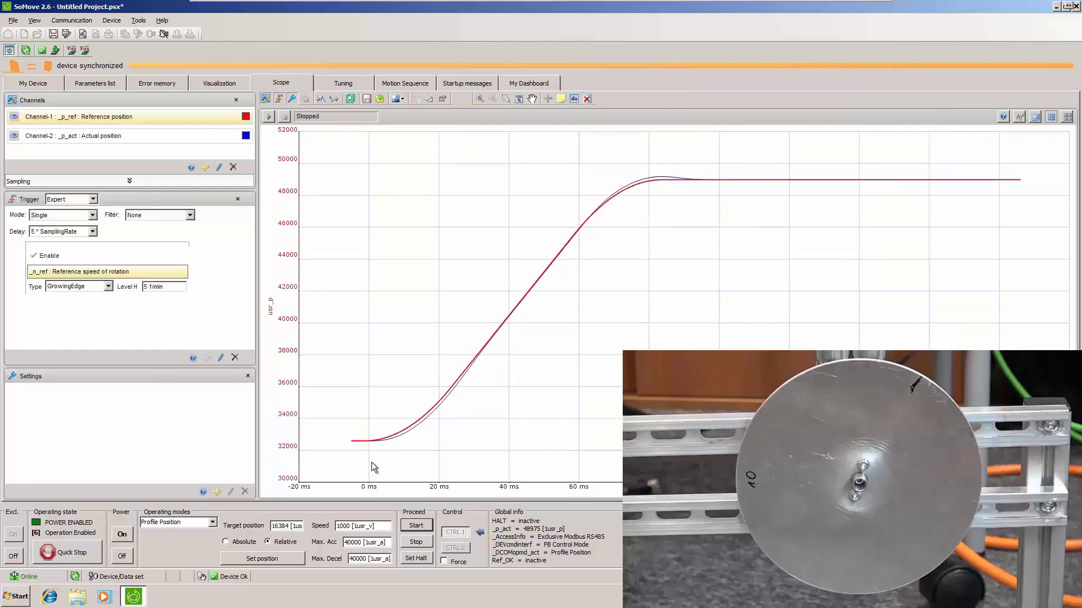
click(107, 83)
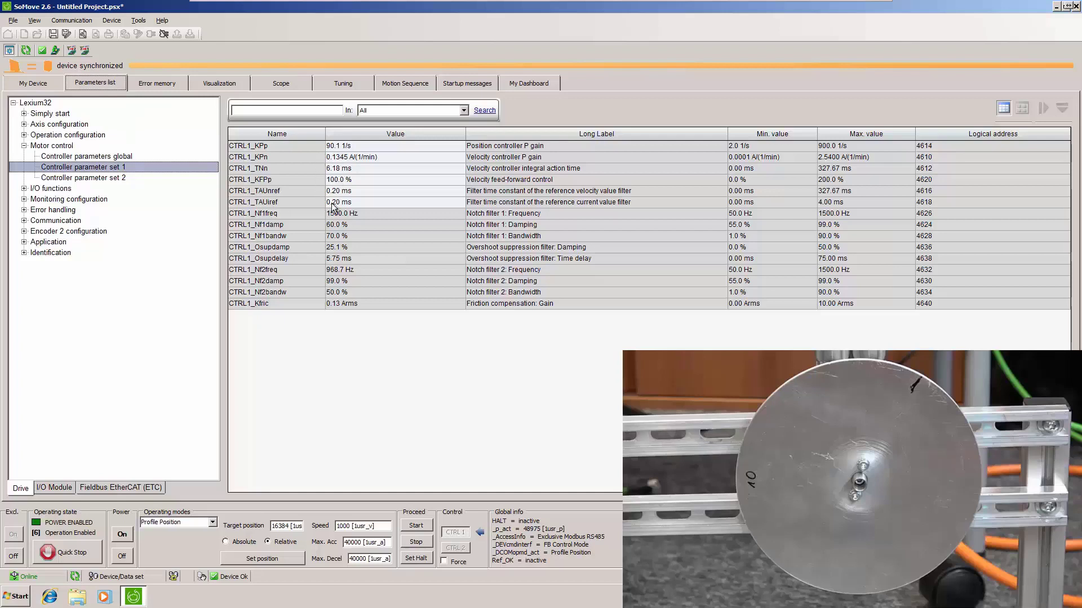
Step: Compare controller parameter sets 2 and 1: position P gain 21.2 1/s versus tuned 90.1 1/s
click(113, 177)
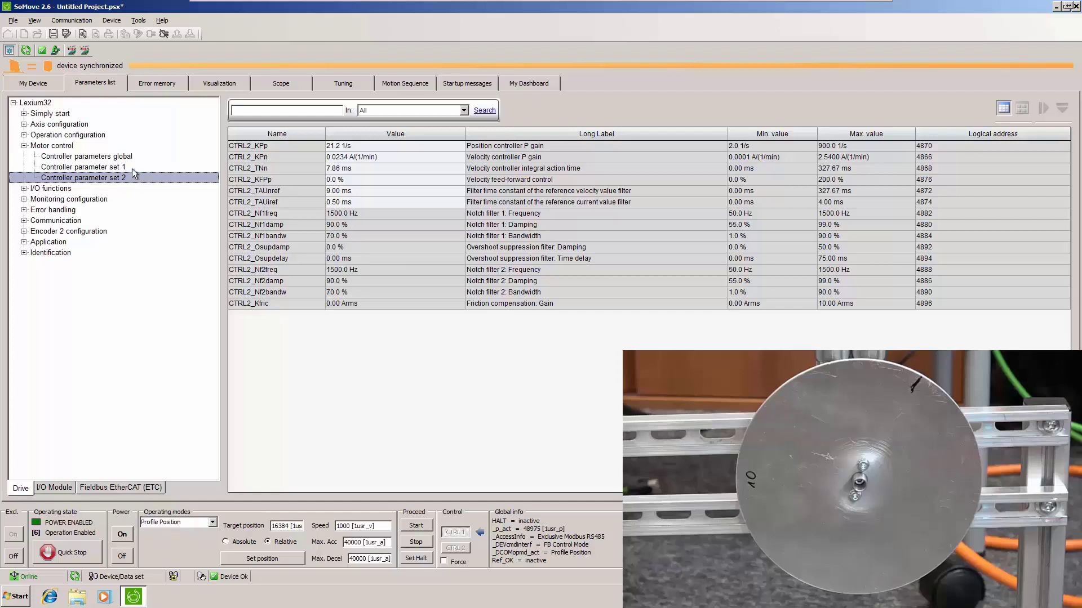
click(132, 168)
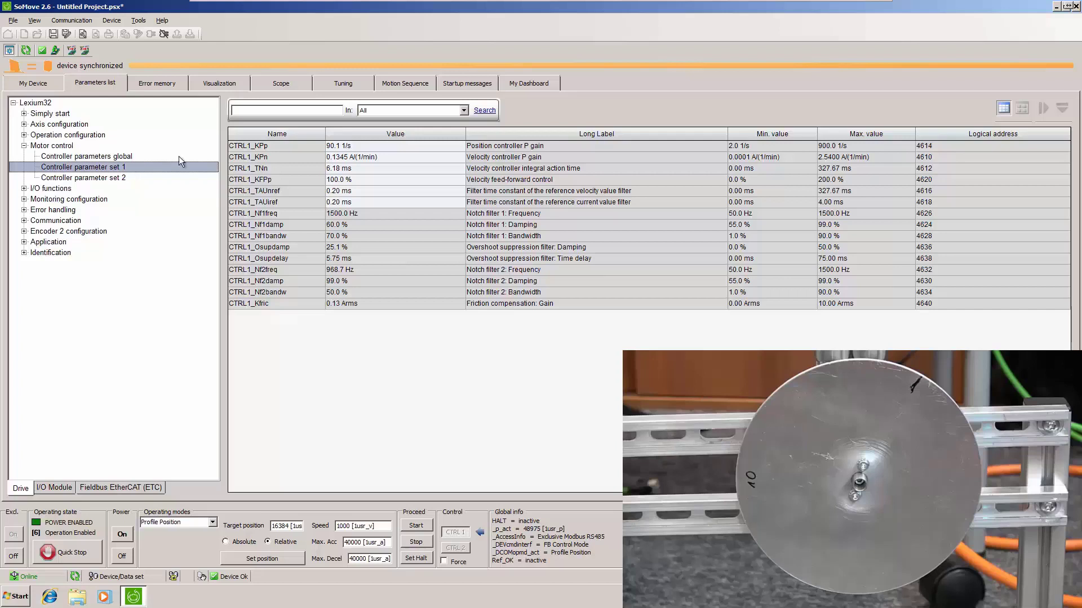
Step: Force controller parameter set 2 and capture a relative move trace with actual lagging reference
click(276, 87)
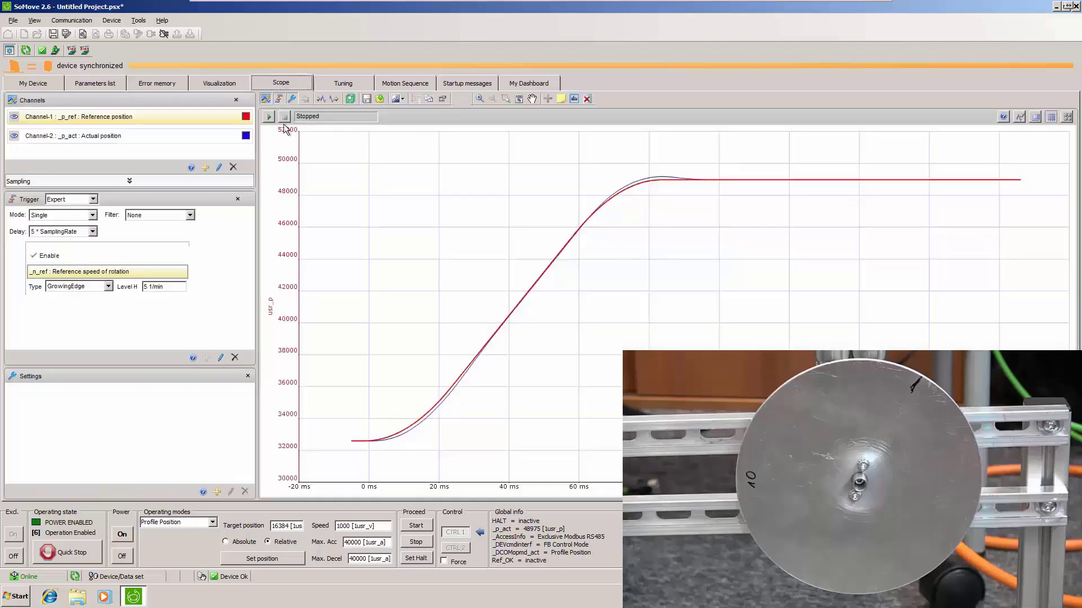
click(455, 563)
click(457, 548)
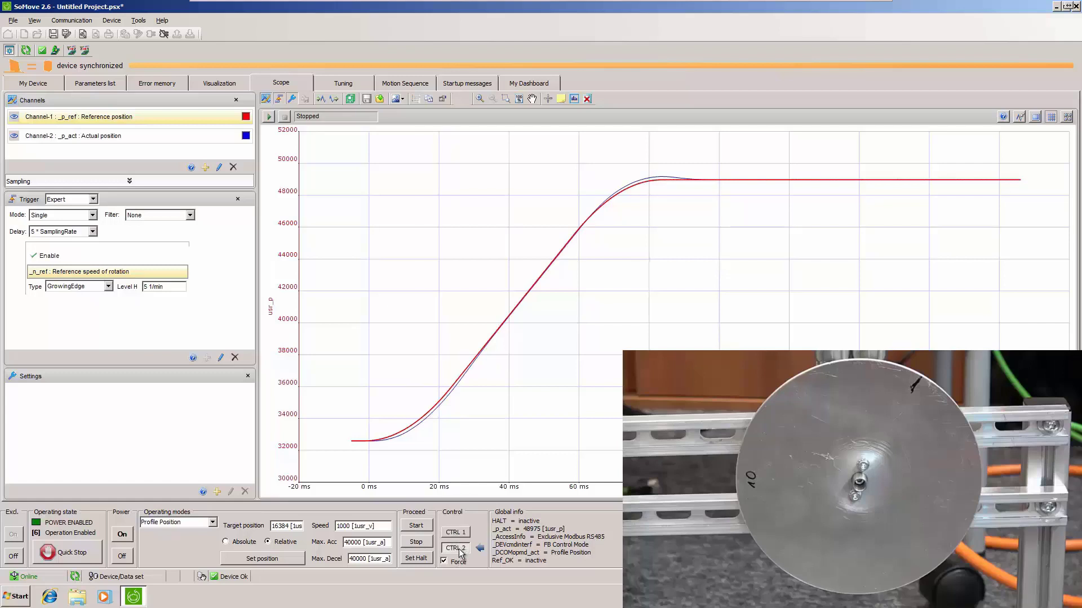
click(424, 526)
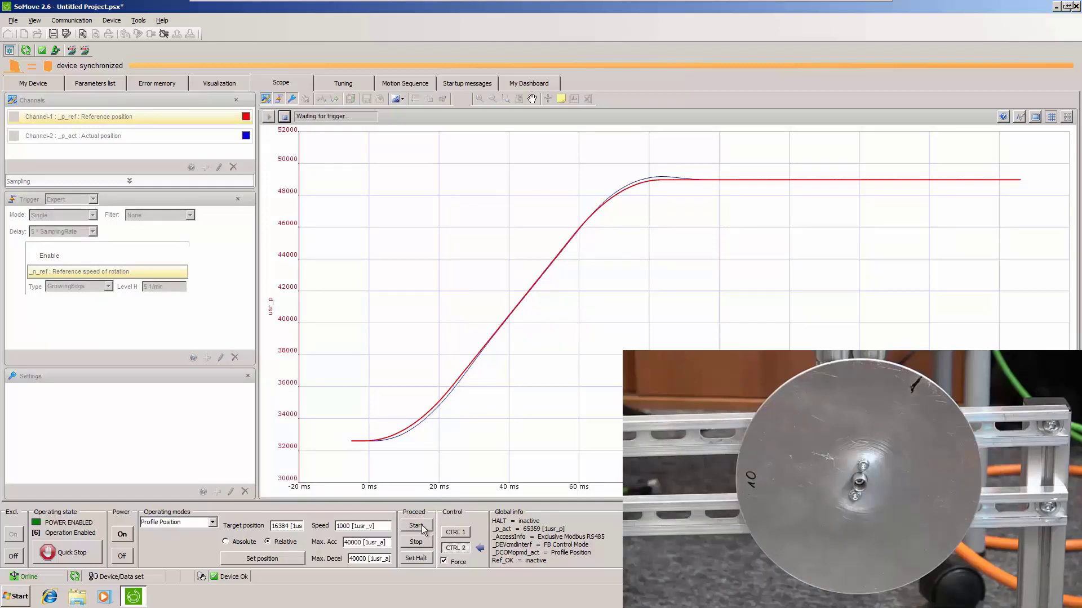
click(421, 525)
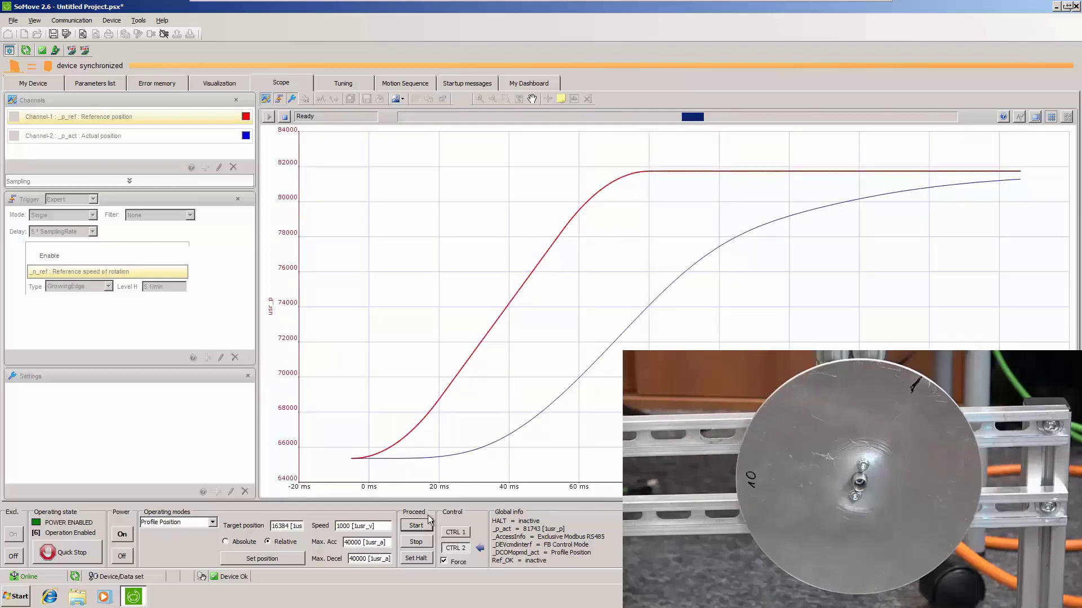
Step: Capture the move with parameter set 1 tracking closely, then edit CTRL1_KFPp in the parameter list
click(455, 532)
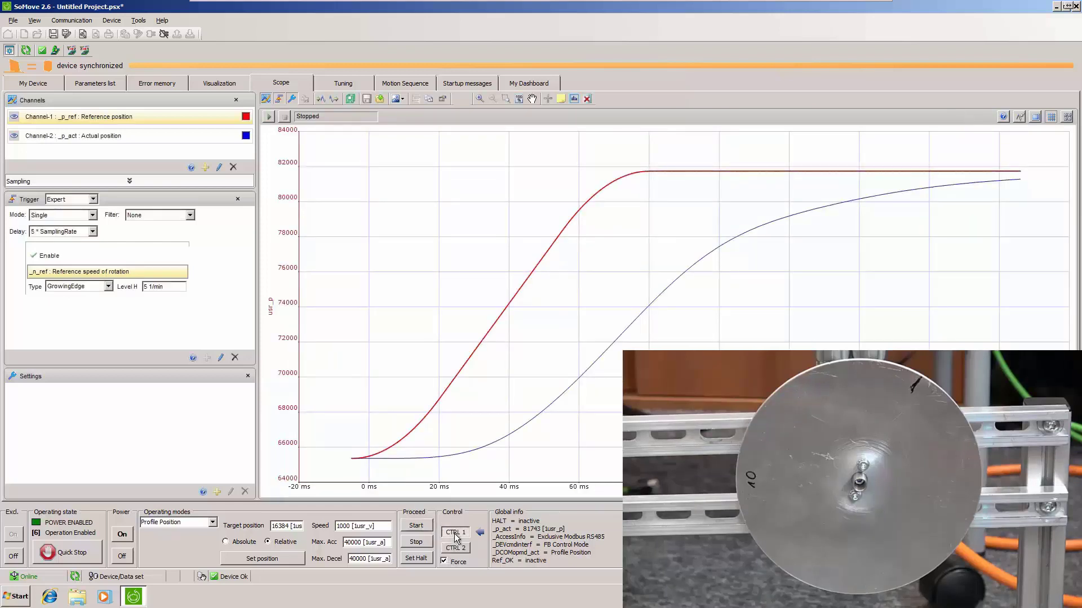
click(269, 116)
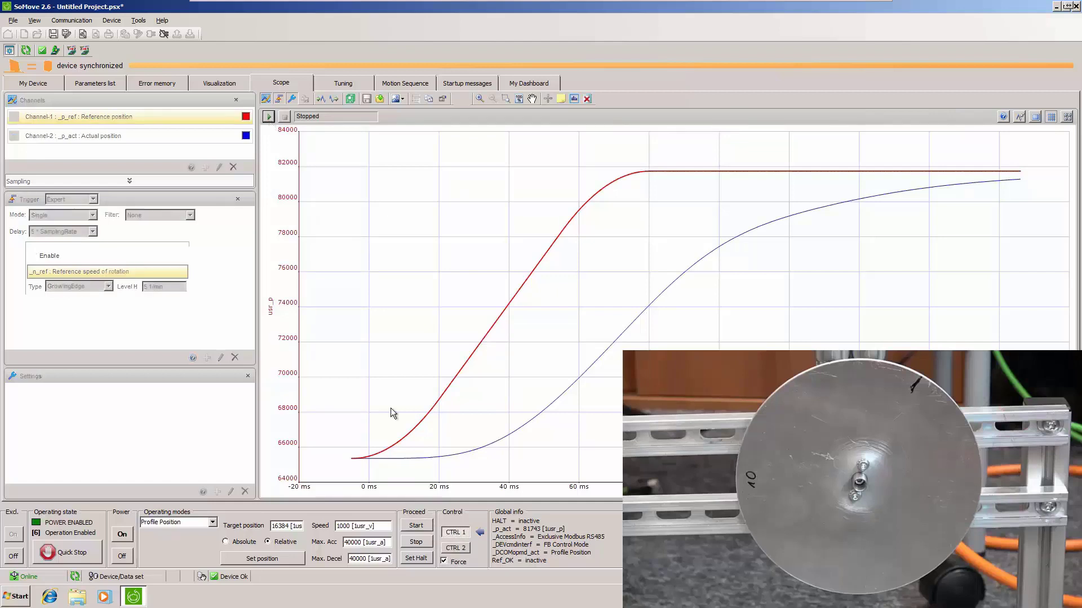
click(417, 525)
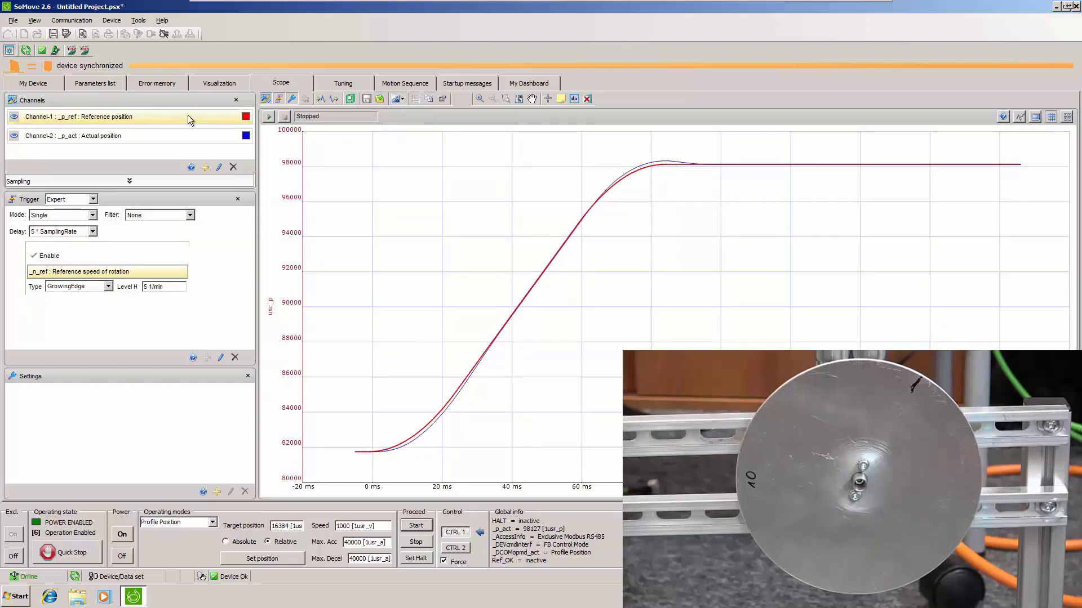
click(106, 84)
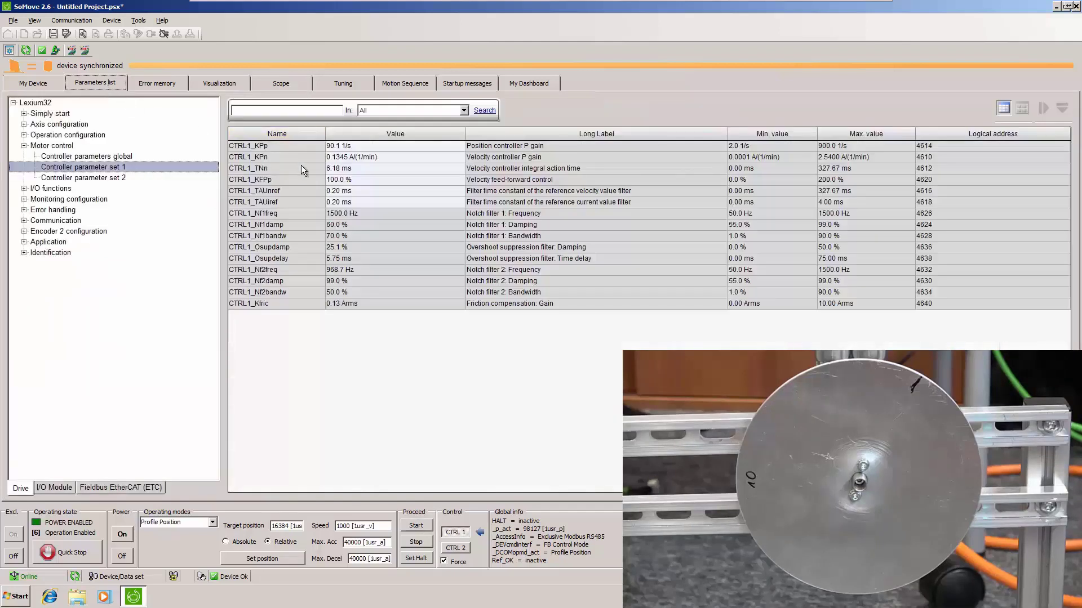
double_click(370, 180)
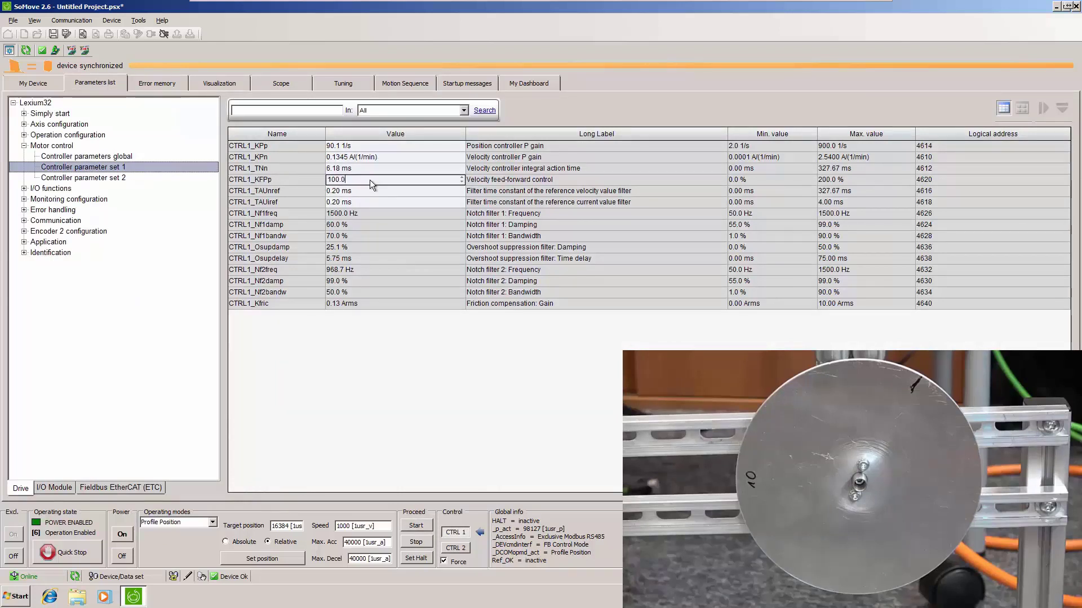